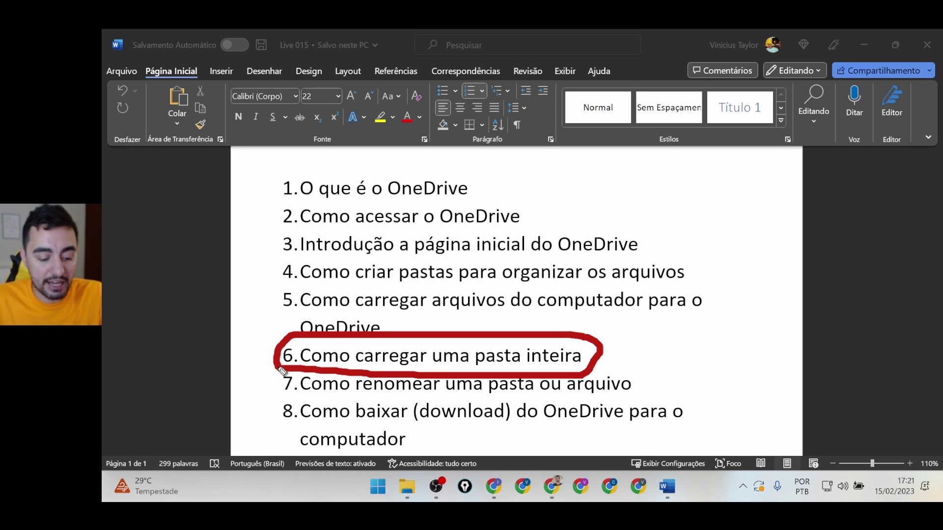
# - Switch to OneDrive in the browser and start uploading a folder from the computer to Meus arquivos
pyautogui.press('e')
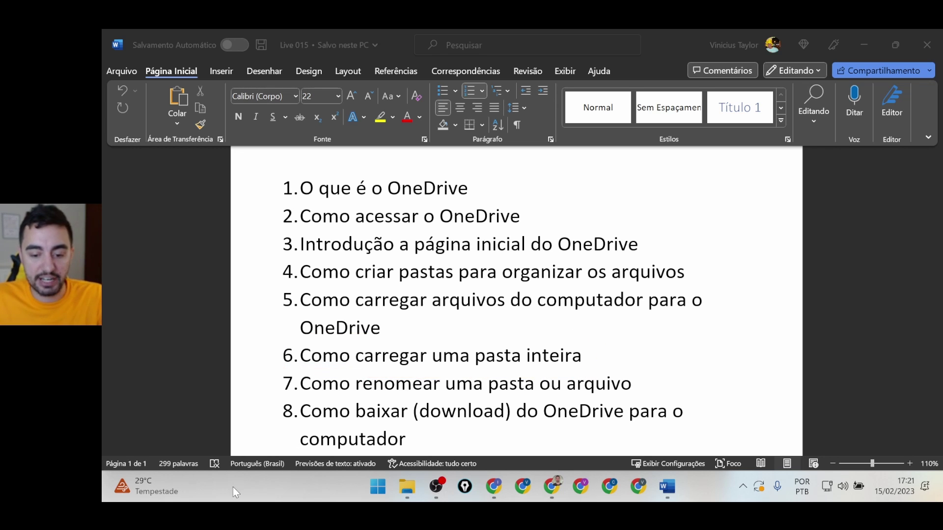
pyautogui.click(552, 486)
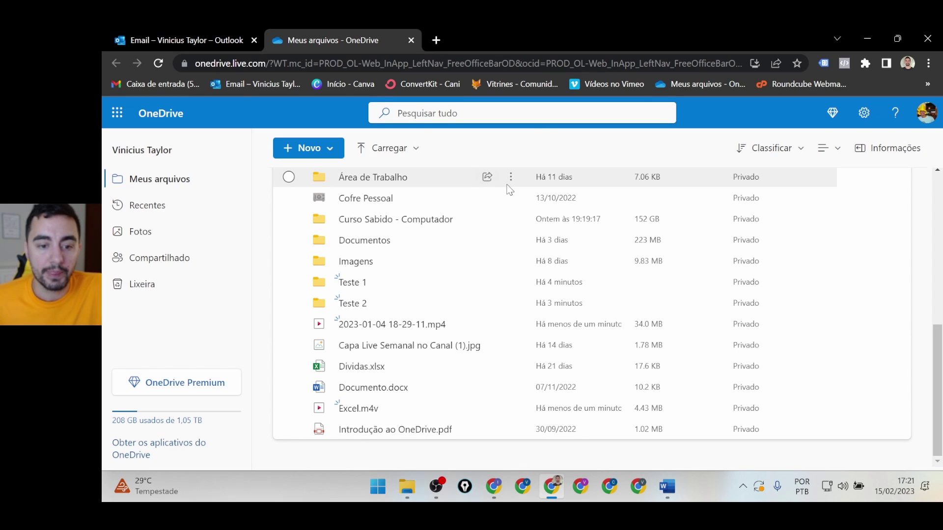
pyautogui.hotkey('ctrl', '2')
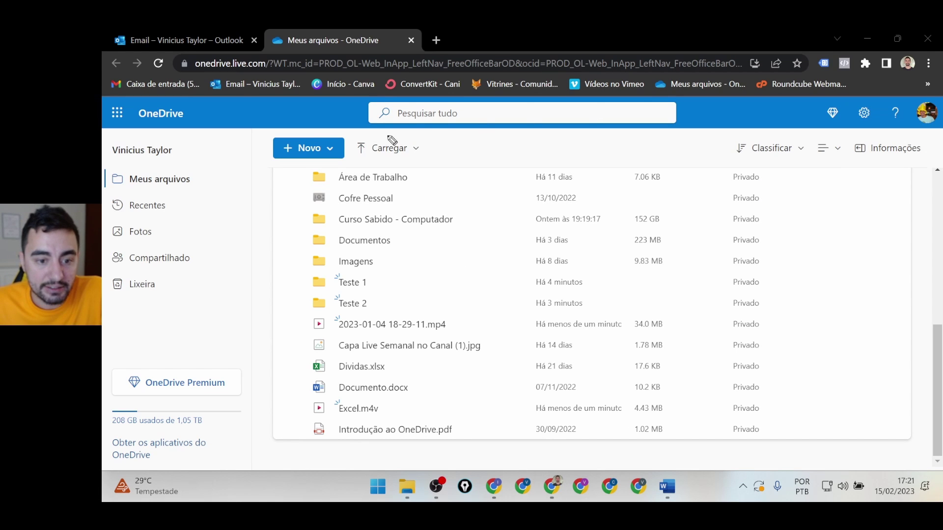
pyautogui.moveTo(392, 134)
pyautogui.mouseDown()
pyautogui.moveTo(354, 141)
pyautogui.moveTo(386, 163)
pyautogui.moveTo(432, 148)
pyautogui.moveTo(393, 136)
pyautogui.mouseUp()
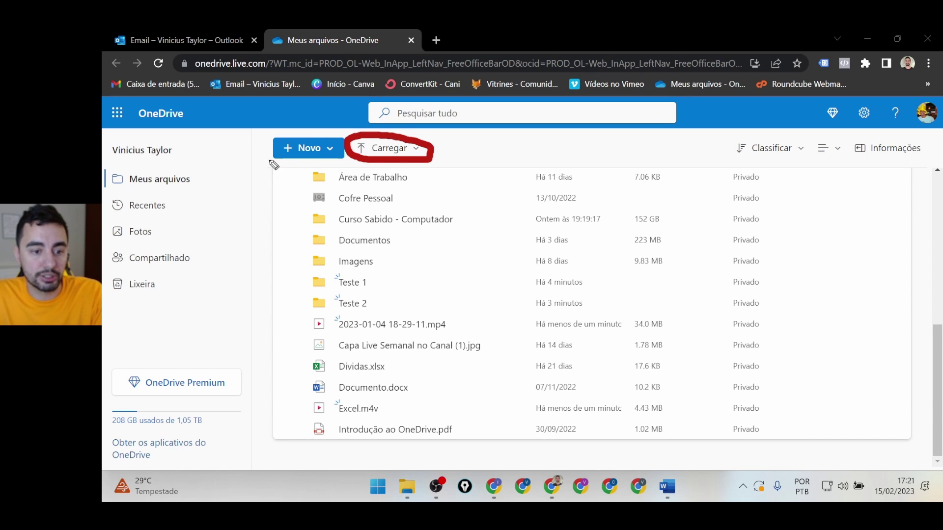
pyautogui.moveTo(268, 160); pyautogui.dragTo(334, 159)
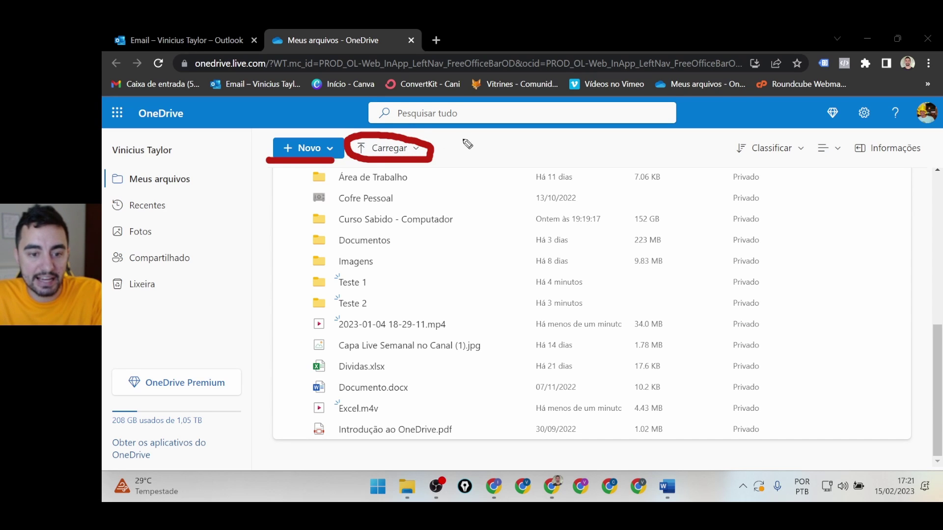
pyautogui.moveTo(512, 139)
pyautogui.mouseDown()
pyautogui.moveTo(463, 144)
pyautogui.moveTo(467, 156)
pyautogui.moveTo(474, 139)
pyautogui.mouseUp()
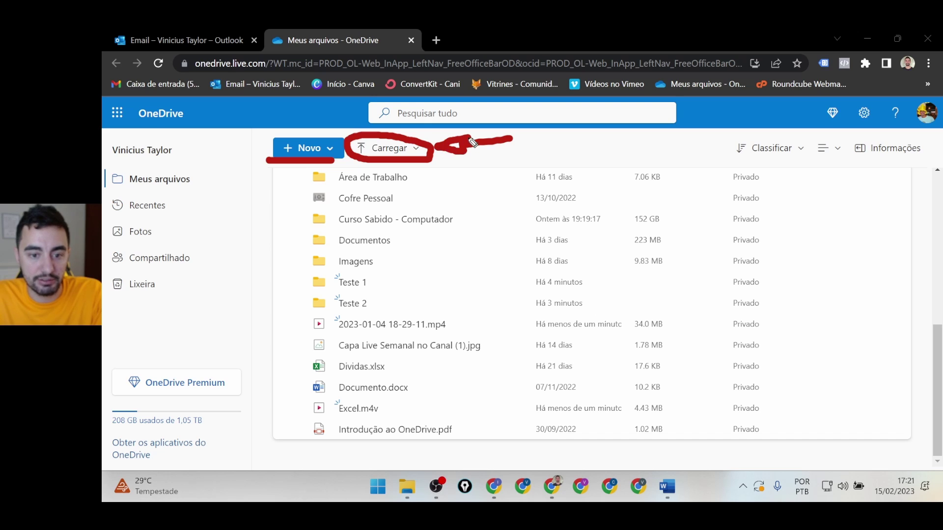
pyautogui.click(404, 152)
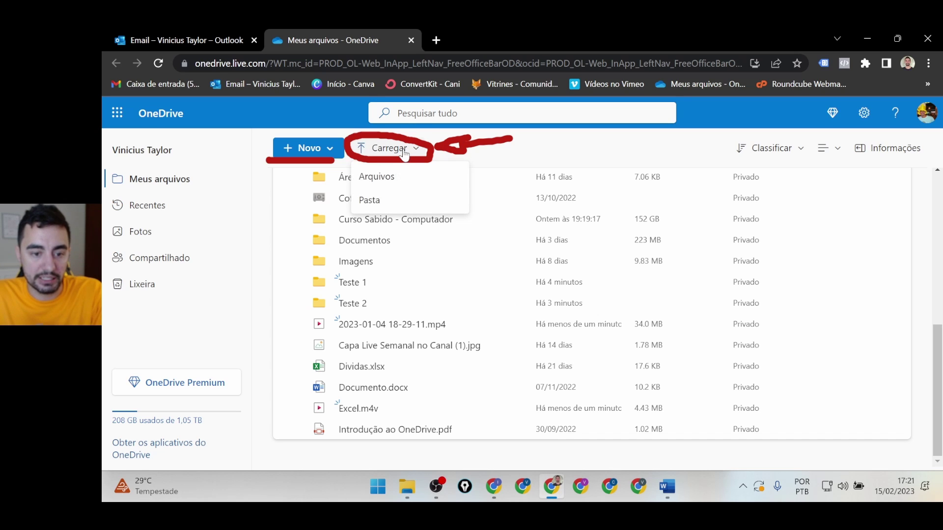
pyautogui.click(375, 203)
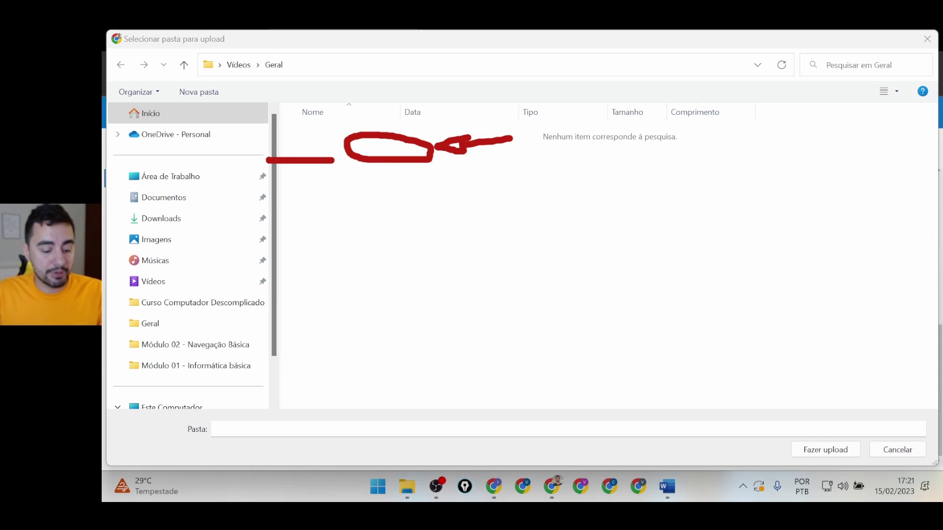
# - Browse to the Vídeos library in the folder selection dialog
pyautogui.press('e')
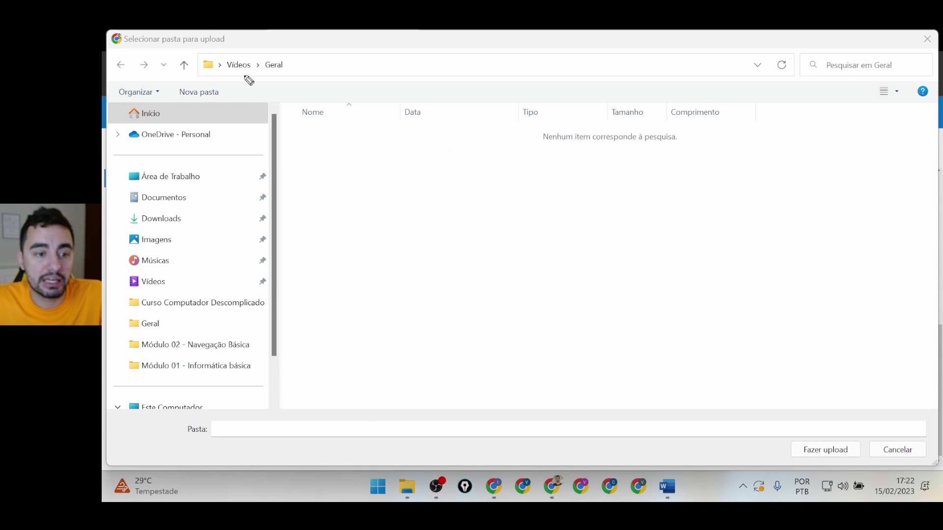
pyautogui.moveTo(258, 73); pyautogui.dragTo(297, 75)
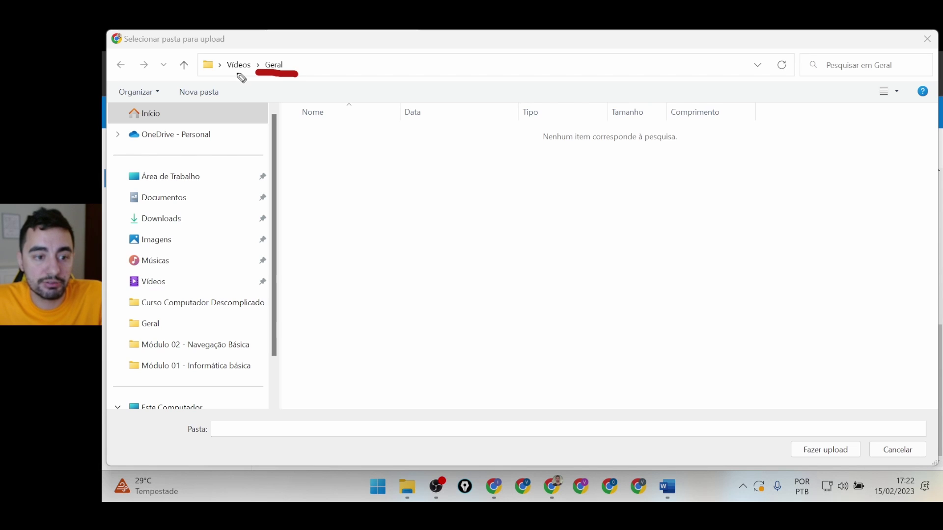
pyautogui.moveTo(221, 73); pyautogui.dragTo(248, 75)
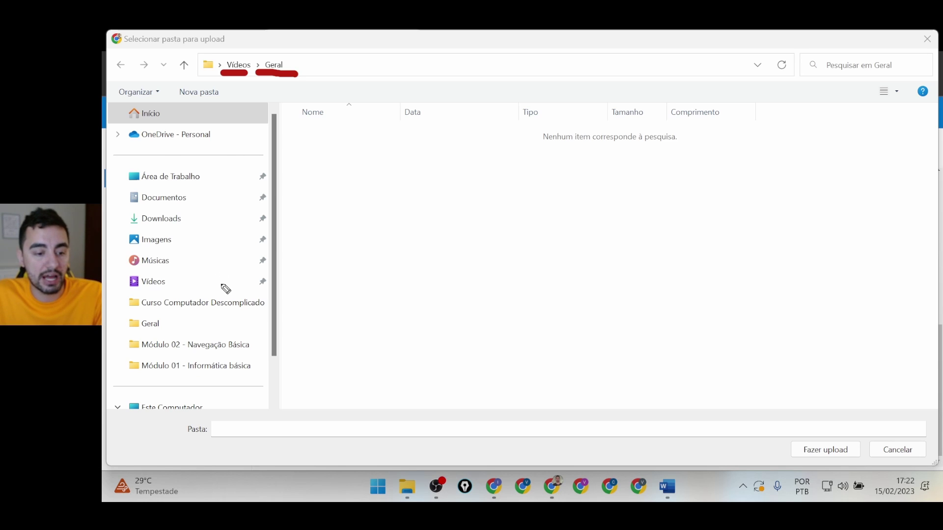
pyautogui.moveTo(122, 291)
pyautogui.mouseDown()
pyautogui.moveTo(191, 295)
pyautogui.moveTo(197, 281)
pyautogui.mouseUp()
pyautogui.click(247, 288)
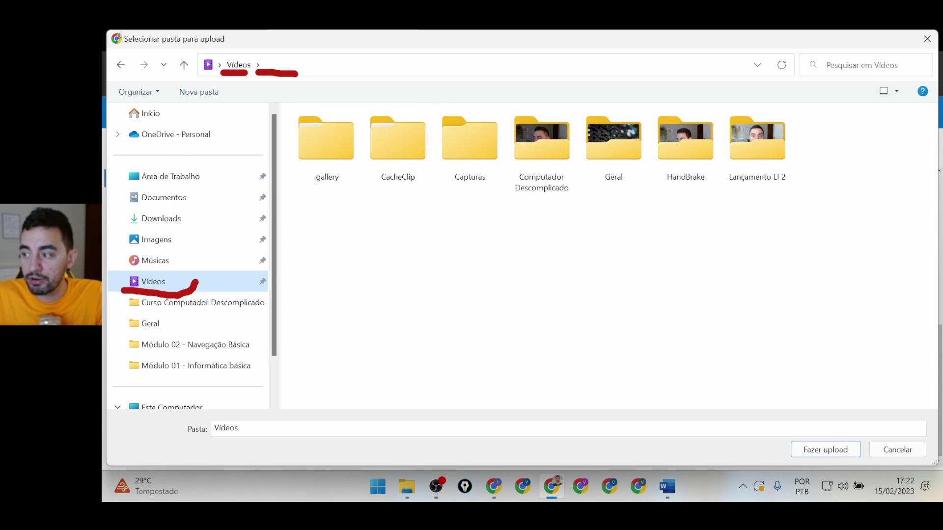
pyautogui.press('Return')
pyautogui.hotkey('ctrl', 'z')
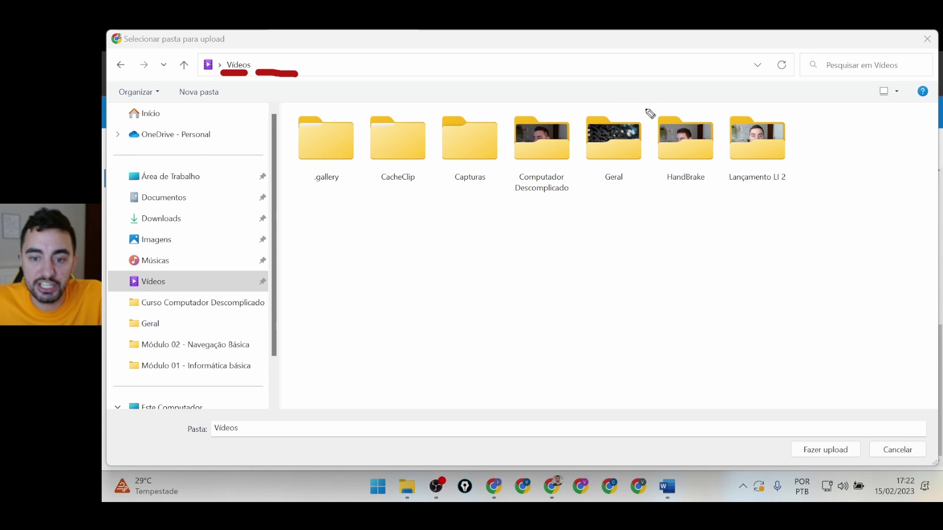
# - Choose the Geral folder inside Vídeos as the folder to upload
pyautogui.moveTo(647, 109)
pyautogui.mouseDown()
pyautogui.moveTo(576, 109)
pyautogui.moveTo(576, 171)
pyautogui.moveTo(605, 200)
pyautogui.moveTo(659, 200)
pyautogui.moveTo(652, 107)
pyautogui.mouseUp()
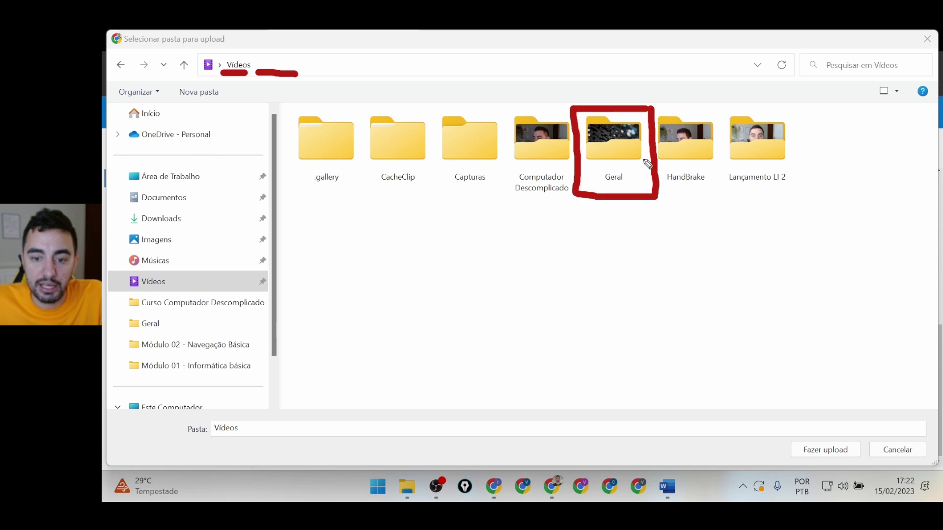
pyautogui.moveTo(591, 305)
pyautogui.mouseDown()
pyautogui.moveTo(582, 337)
pyautogui.moveTo(595, 270)
pyautogui.moveTo(610, 257)
pyautogui.moveTo(617, 273)
pyautogui.mouseUp()
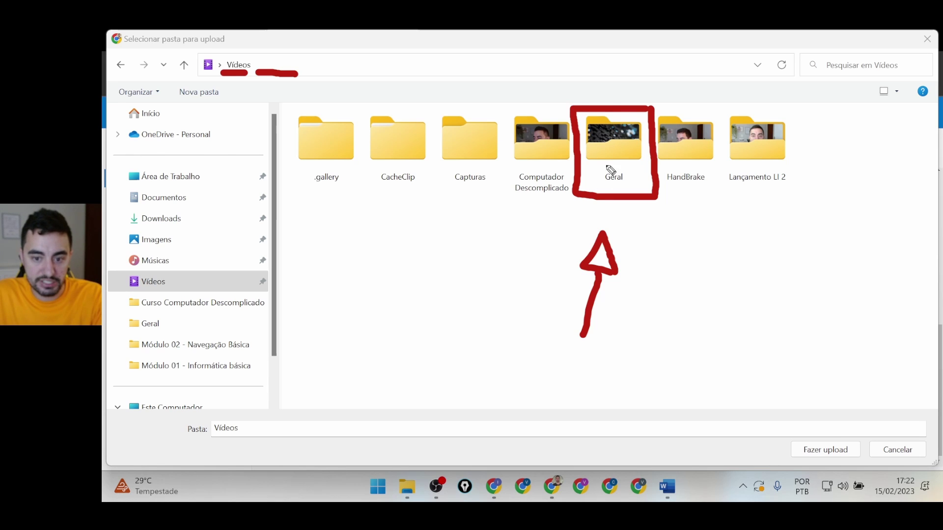
pyautogui.press('Escape')
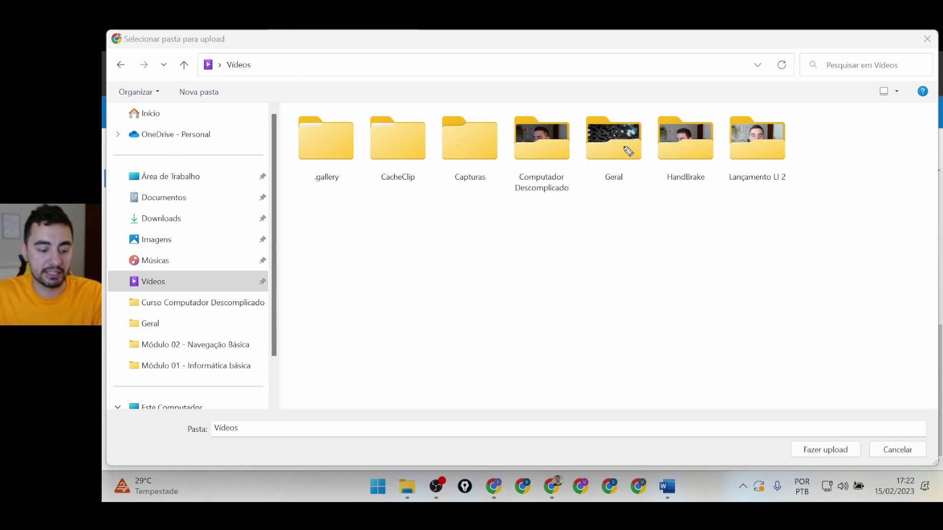
pyautogui.click(627, 152)
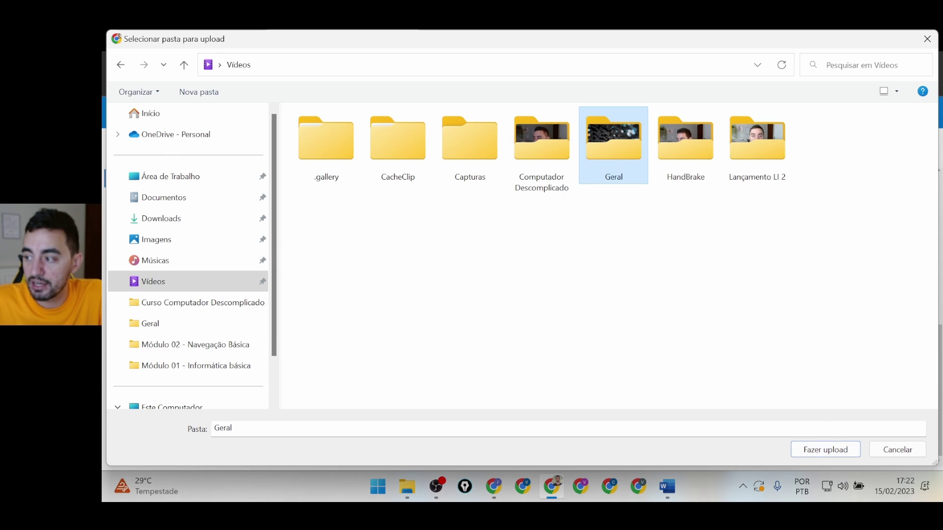
pyautogui.moveTo(833, 433)
pyautogui.mouseDown()
pyautogui.moveTo(779, 440)
pyautogui.moveTo(814, 472)
pyautogui.moveTo(872, 469)
pyautogui.moveTo(845, 433)
pyautogui.moveTo(827, 439)
pyautogui.mouseUp()
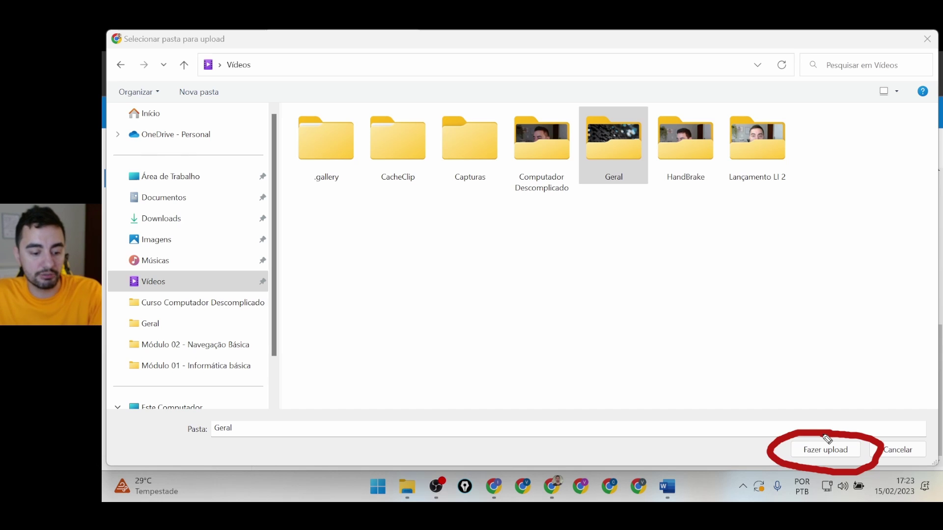
pyautogui.click(833, 452)
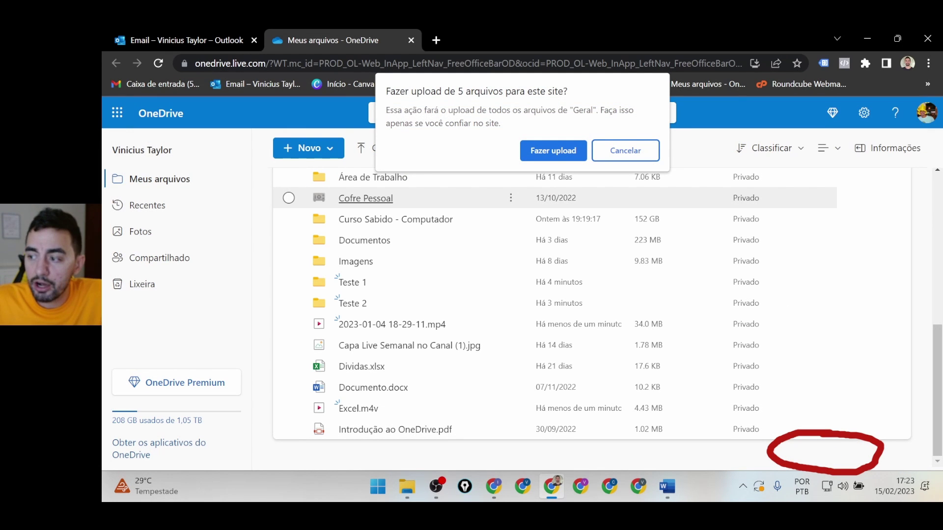
# - Confirm the browser's request to upload all files from the Geral folder to the site
pyautogui.hotkey('ctrl', 'shift', 'd')
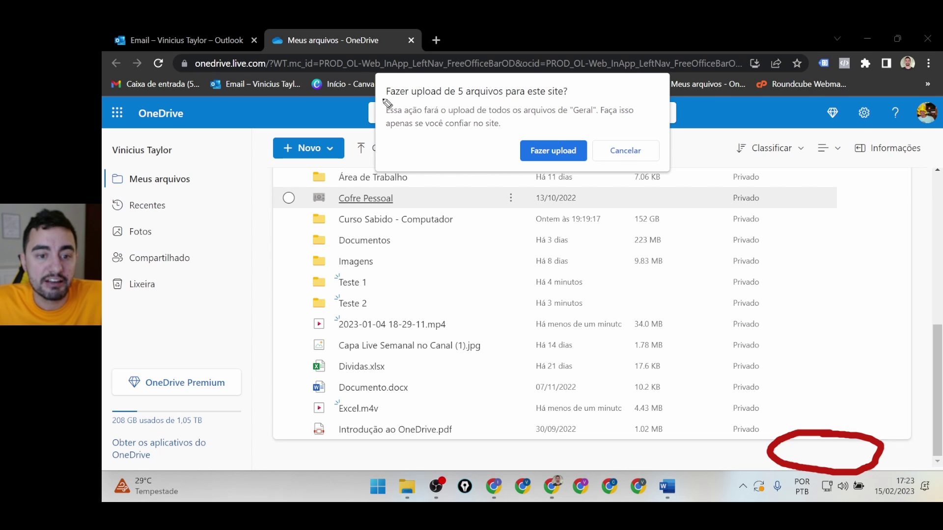
pyautogui.moveTo(382, 100)
pyautogui.mouseDown()
pyautogui.moveTo(576, 104)
pyautogui.moveTo(584, 89)
pyautogui.mouseUp()
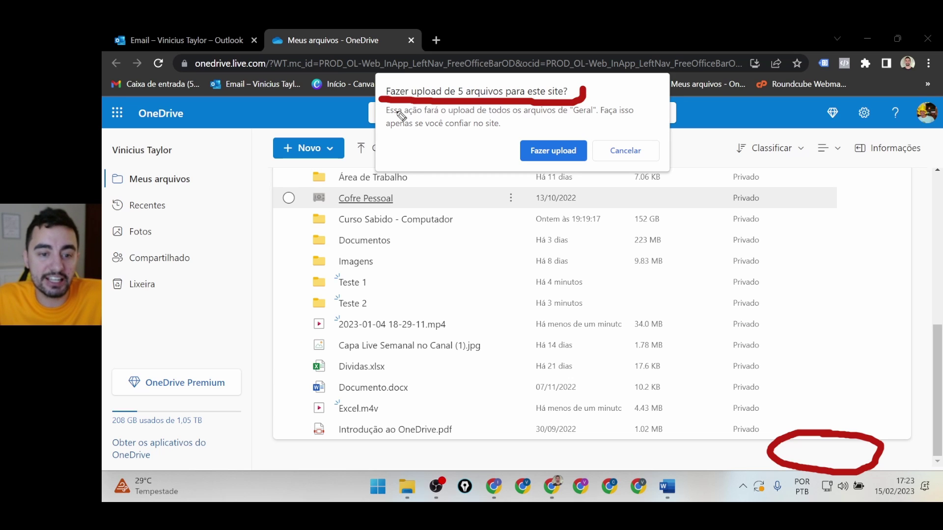
pyautogui.moveTo(385, 119); pyautogui.dragTo(600, 120)
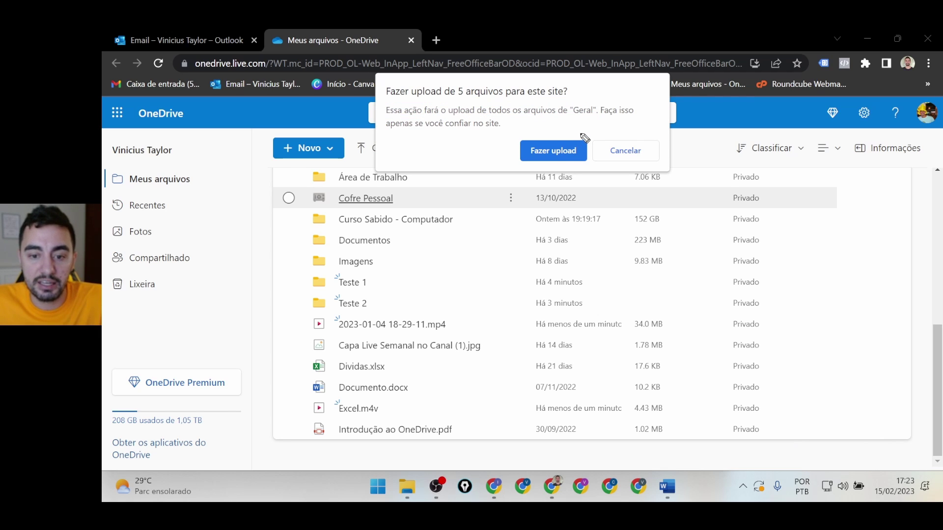
pyautogui.moveTo(582, 132)
pyautogui.mouseDown()
pyautogui.moveTo(513, 131)
pyautogui.moveTo(549, 175)
pyautogui.moveTo(591, 163)
pyautogui.moveTo(585, 135)
pyautogui.mouseUp()
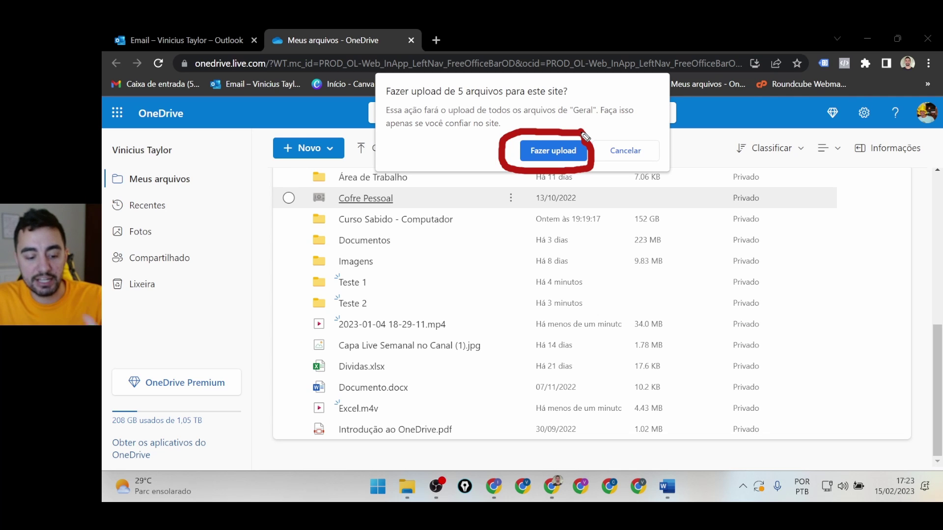
pyautogui.click(540, 156)
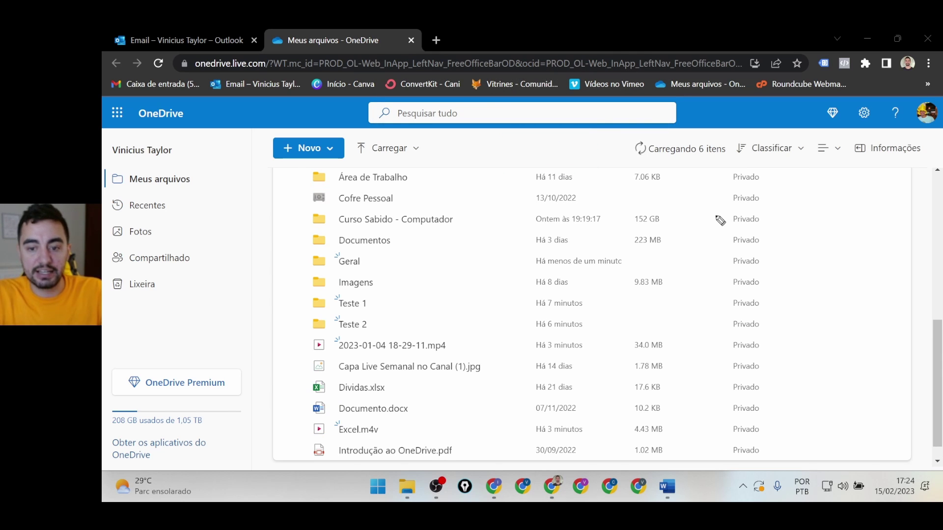
# - View the progress details of the running Geral folder upload, including the amount transferred, and close them
pyautogui.moveTo(632, 164); pyautogui.dragTo(738, 164)
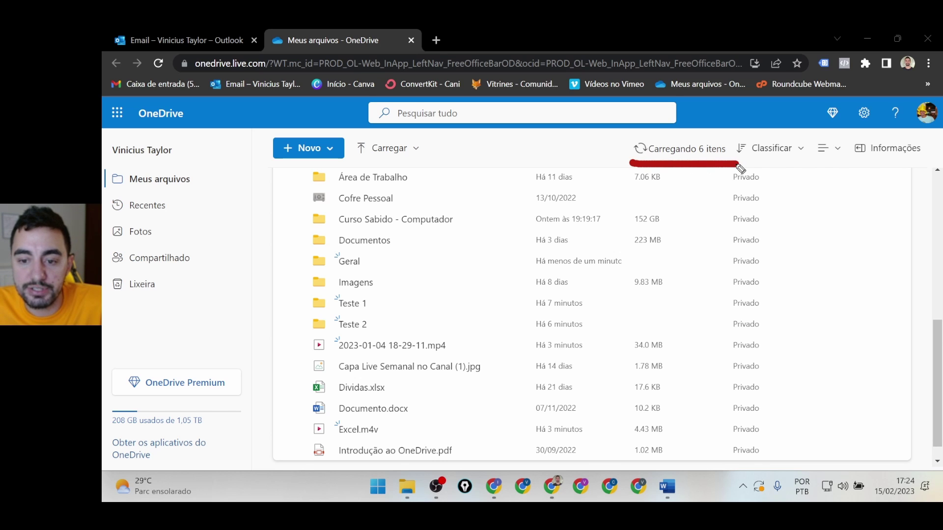
pyautogui.click(689, 153)
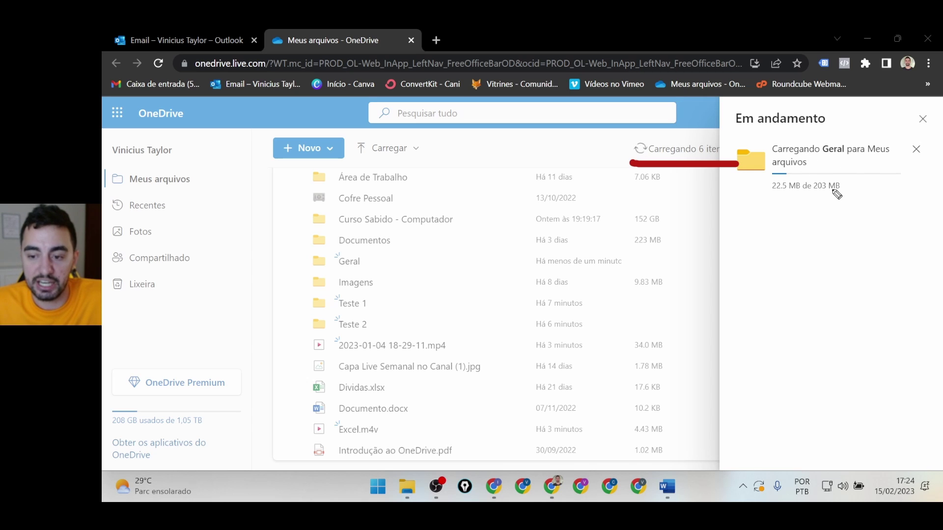
pyautogui.click(812, 194)
pyautogui.moveTo(815, 196); pyautogui.dragTo(848, 196)
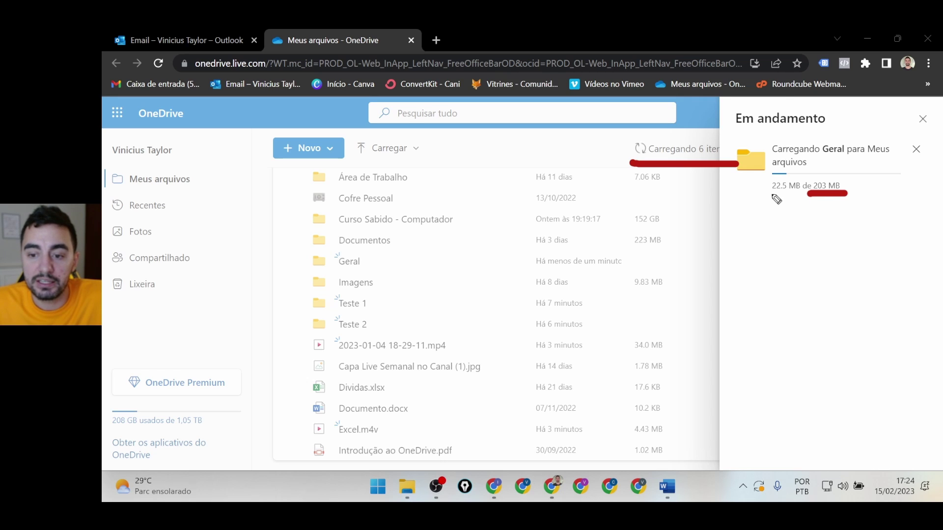
pyautogui.moveTo(768, 195); pyautogui.dragTo(796, 195)
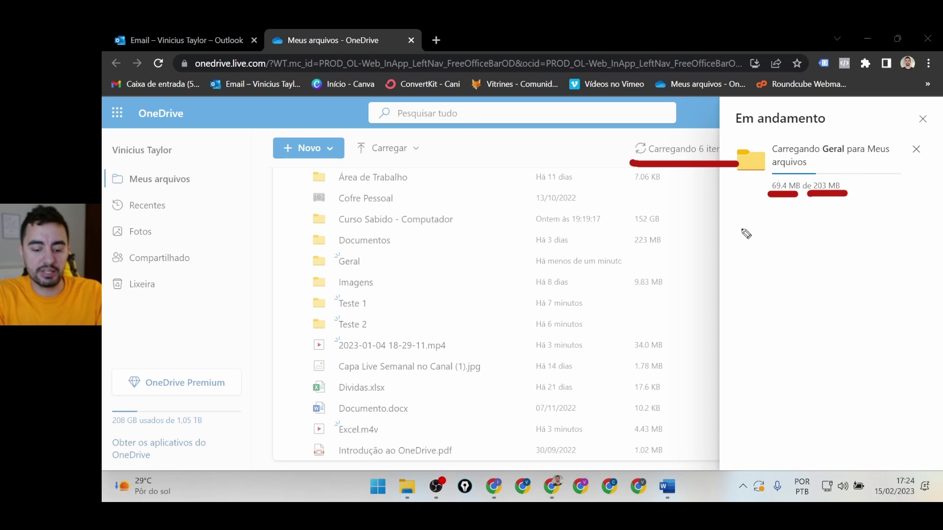
pyautogui.press('e')
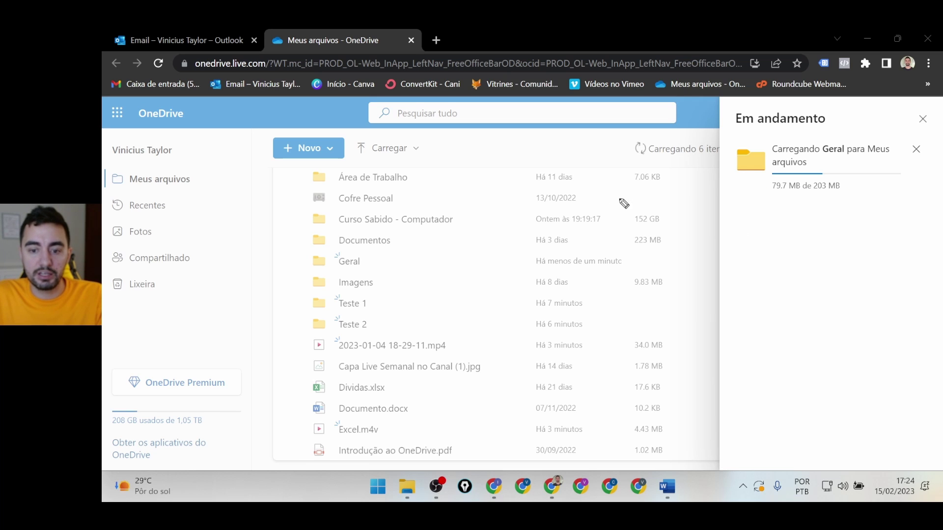
pyautogui.click(521, 148)
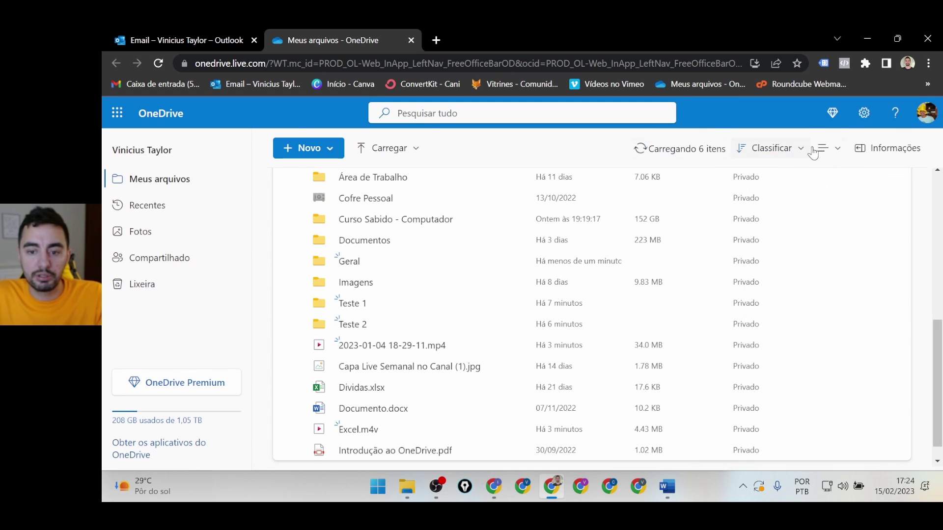
# - Look through the Meus arquivos list, recheck the Geral upload's status details, and close them
pyautogui.scroll(-1, 524, 328)
pyautogui.scroll(5, 525, 328)
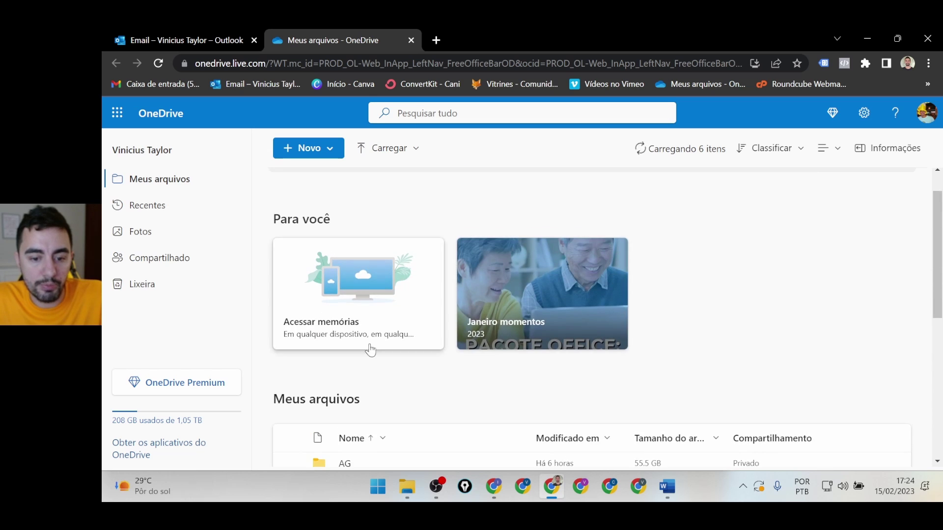
pyautogui.scroll(-5, 627, 350)
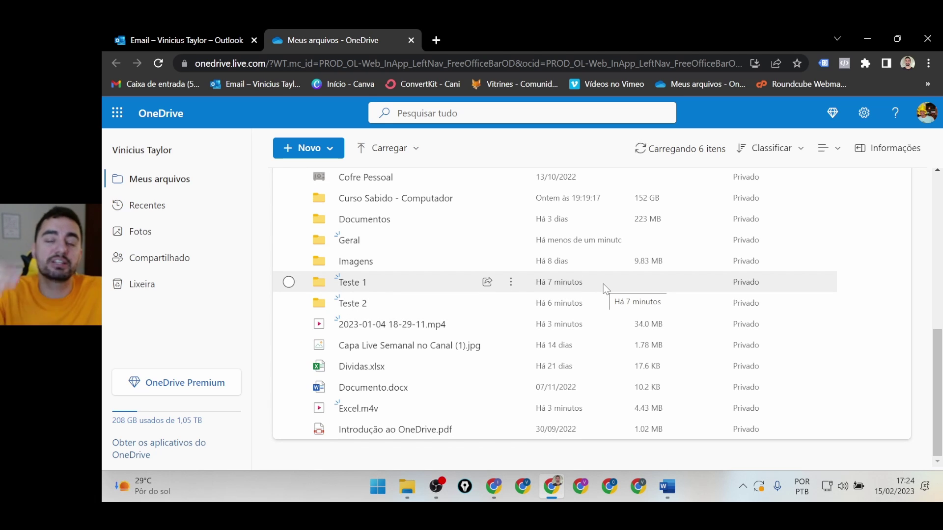
pyautogui.click(680, 148)
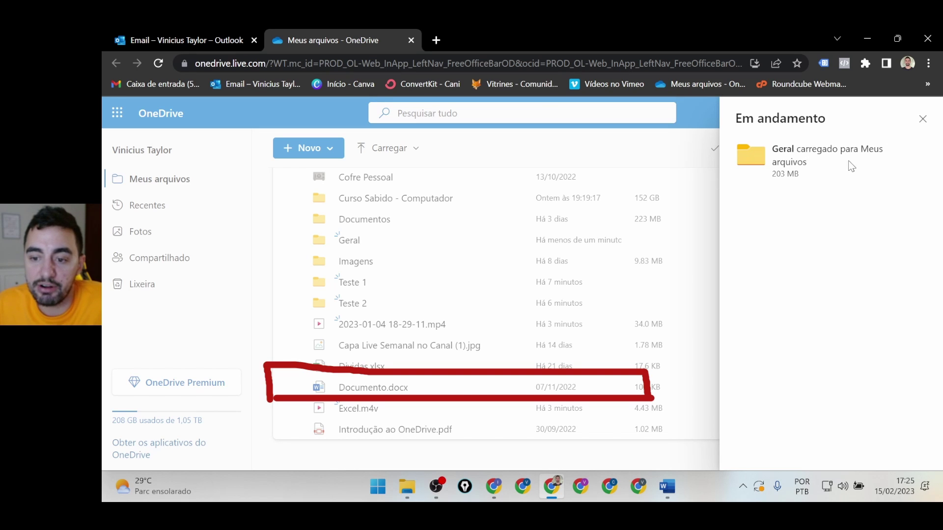
pyautogui.click(923, 122)
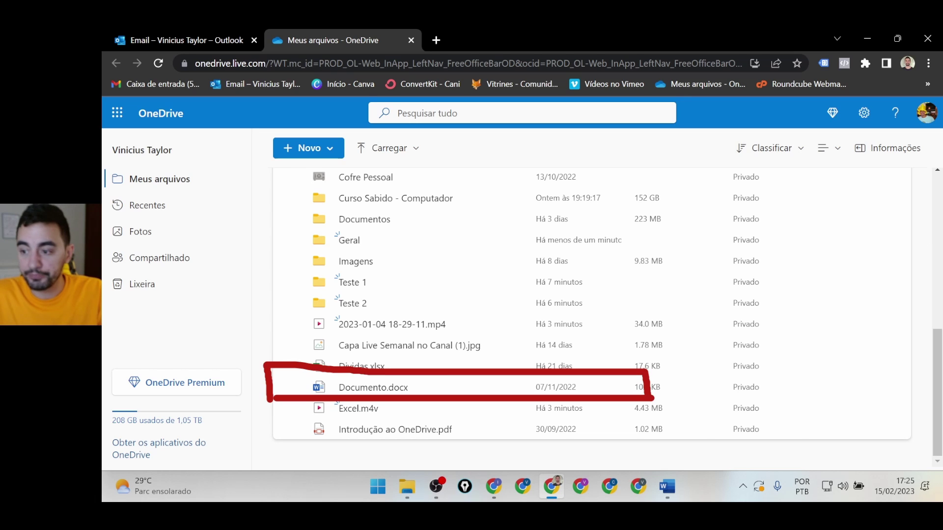
# - Open the uploaded Geral folder in Meus arquivos and examine the files it contains
pyautogui.press('Escape')
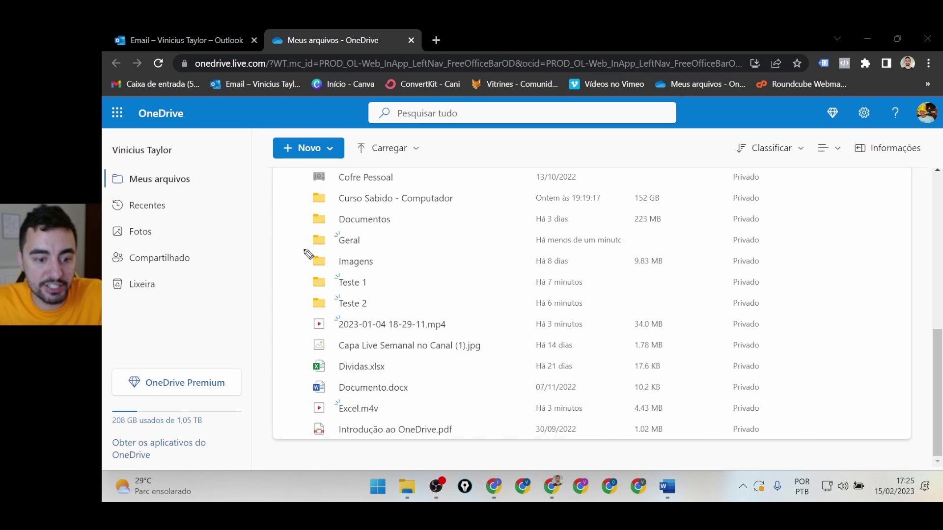
pyautogui.moveTo(301, 250); pyautogui.dragTo(372, 251)
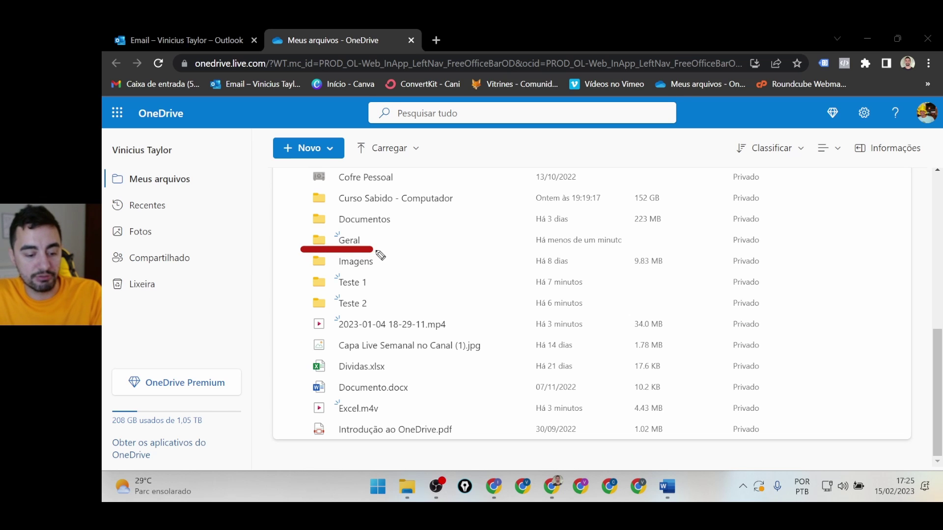
pyautogui.click(349, 240)
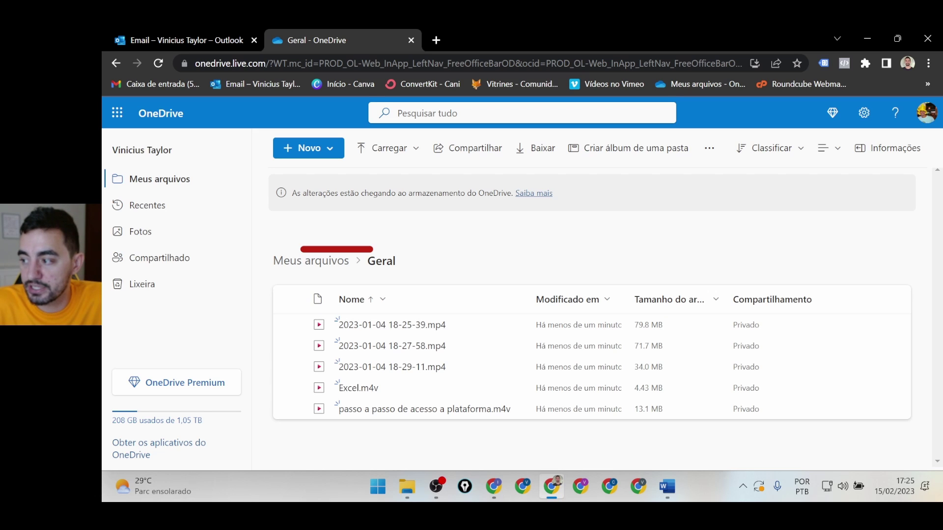
pyautogui.moveTo(301, 306)
pyautogui.mouseDown()
pyautogui.moveTo(296, 432)
pyautogui.moveTo(520, 434)
pyautogui.moveTo(529, 308)
pyautogui.moveTo(300, 308)
pyautogui.moveTo(303, 315)
pyautogui.mouseUp()
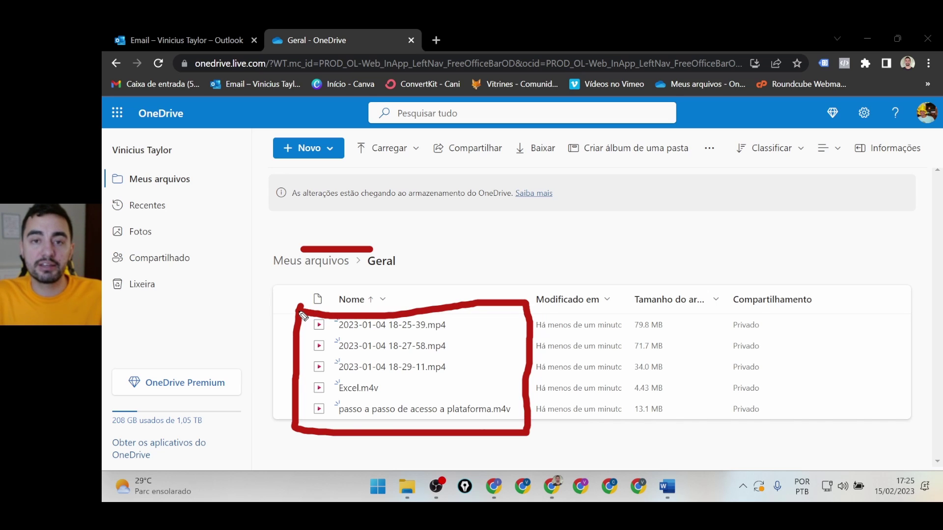
pyautogui.moveTo(273, 270); pyautogui.dragTo(360, 271)
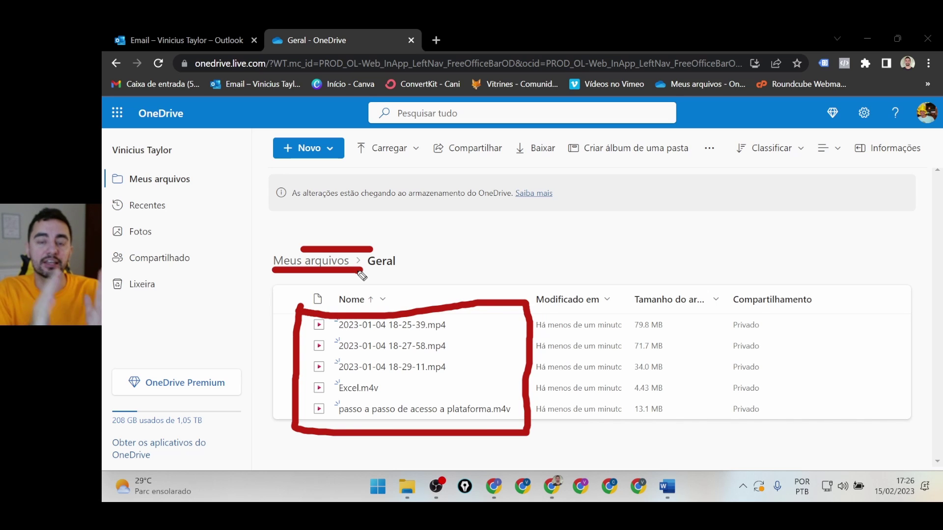